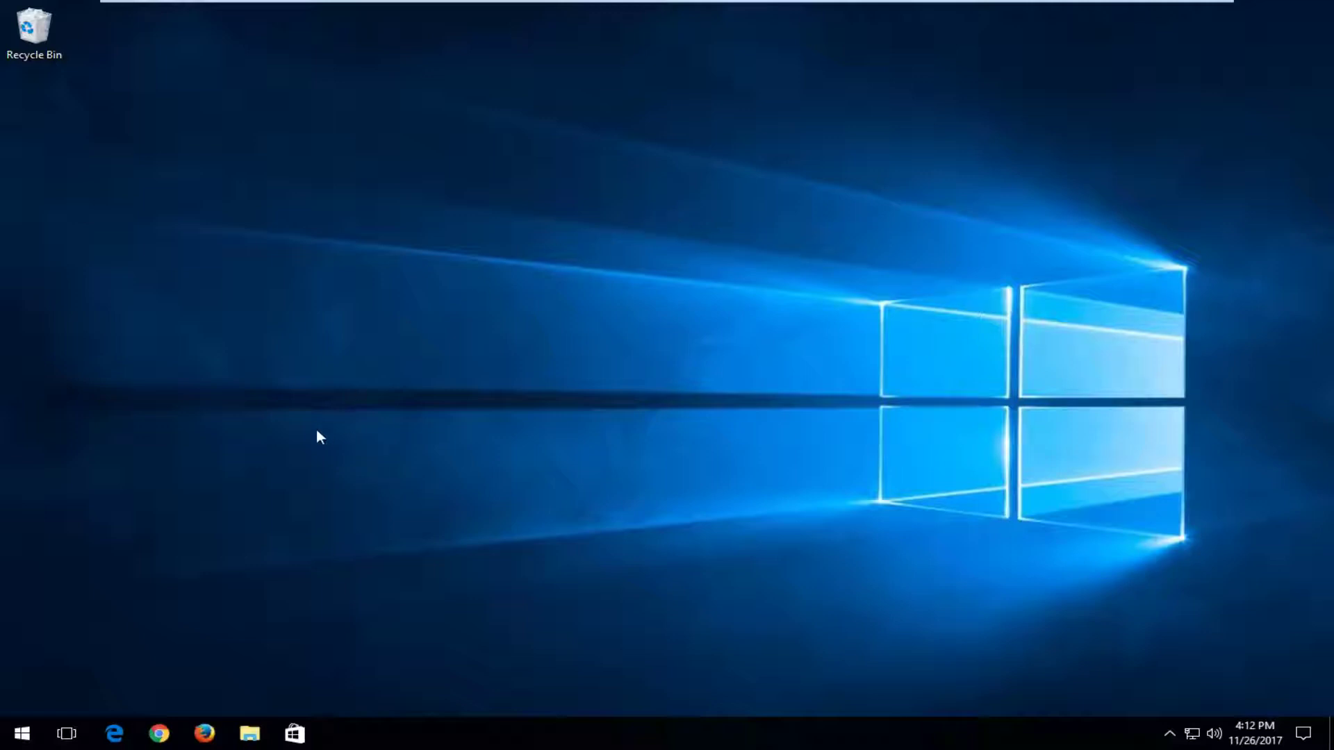
Search the Start menu for 'device manager' and launch the Device Manager best match.
key("super")
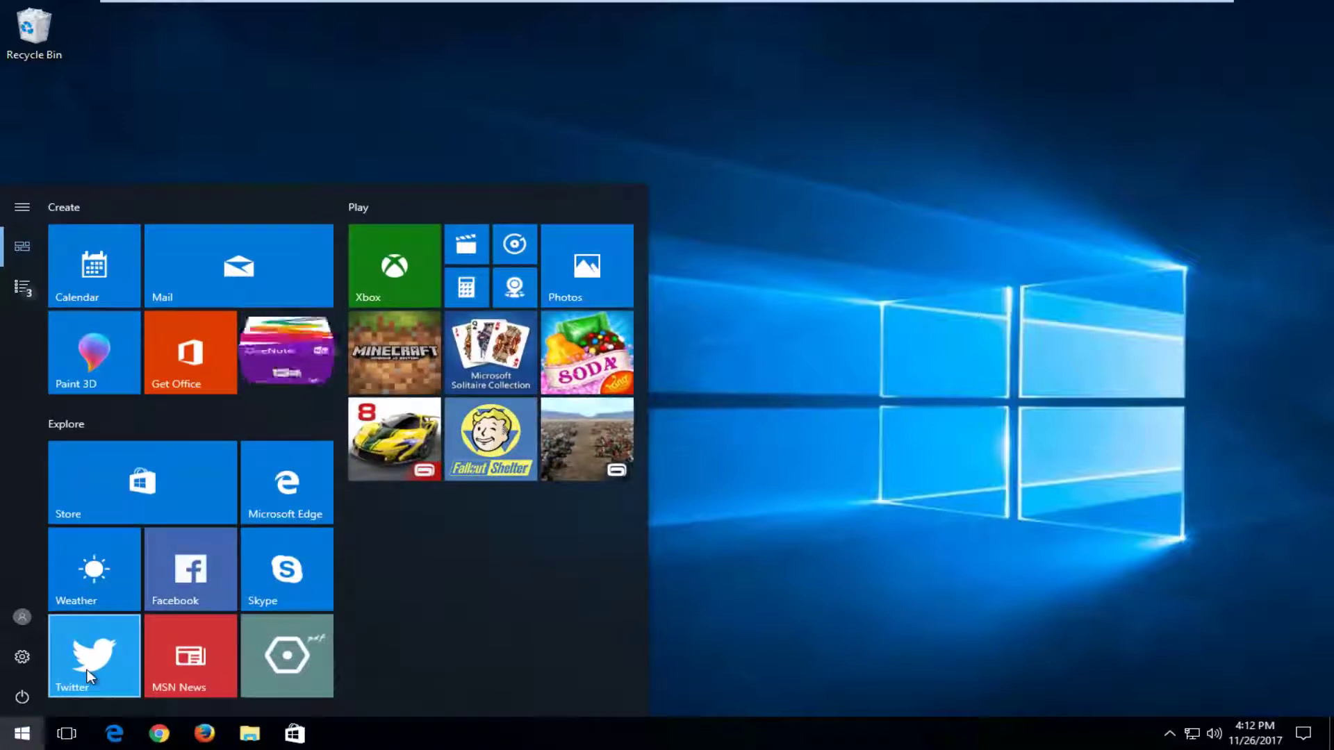
key("super")
type("device manager")
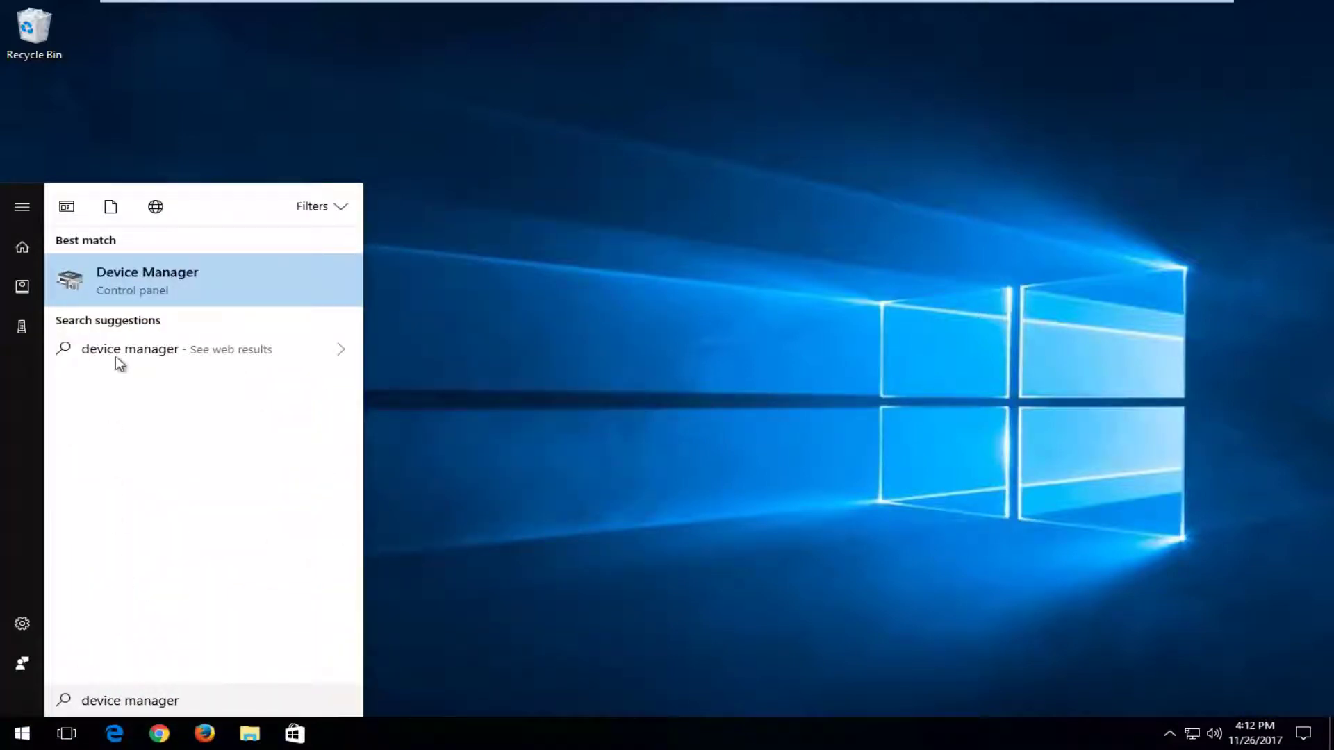
left_click(125, 287)
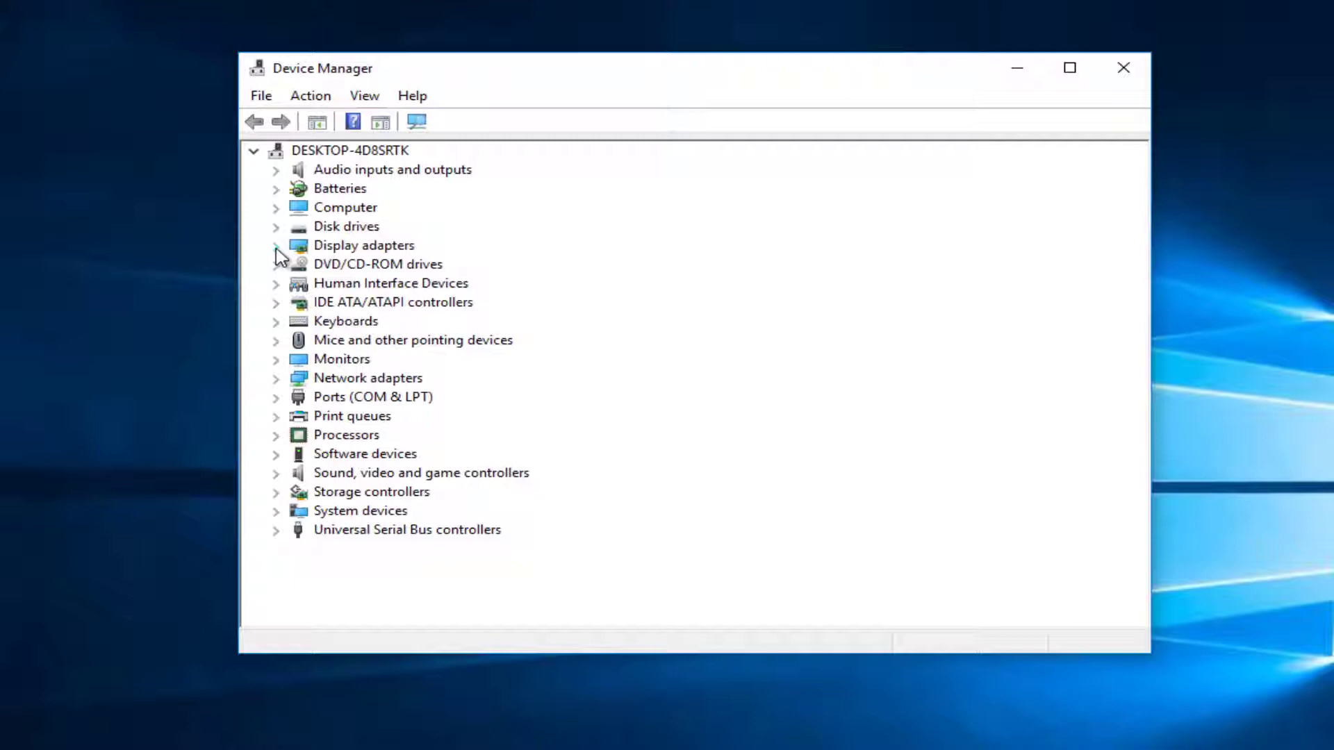
Start Update Driver from the Driver tab of the VMware SVGA 3D adapter's Properties.
left_click(276, 247)
left_click(351, 267)
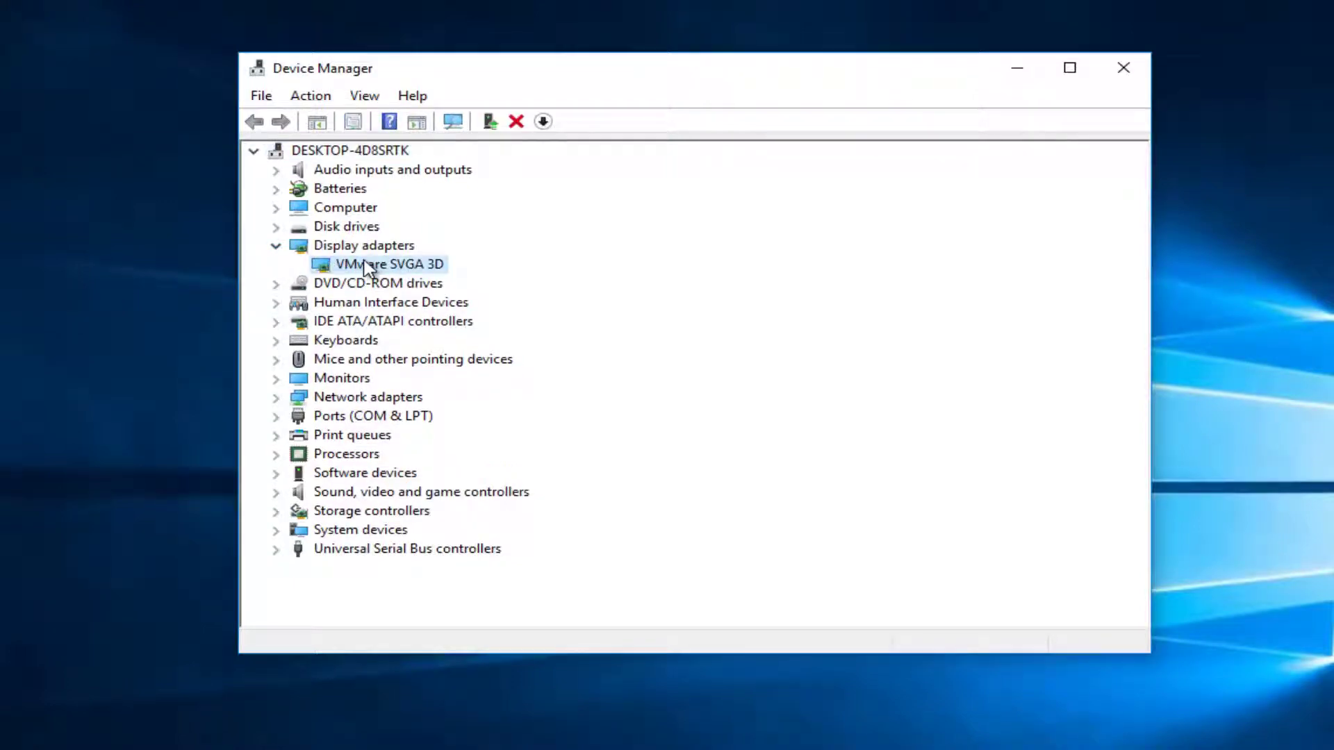
right_click(367, 268)
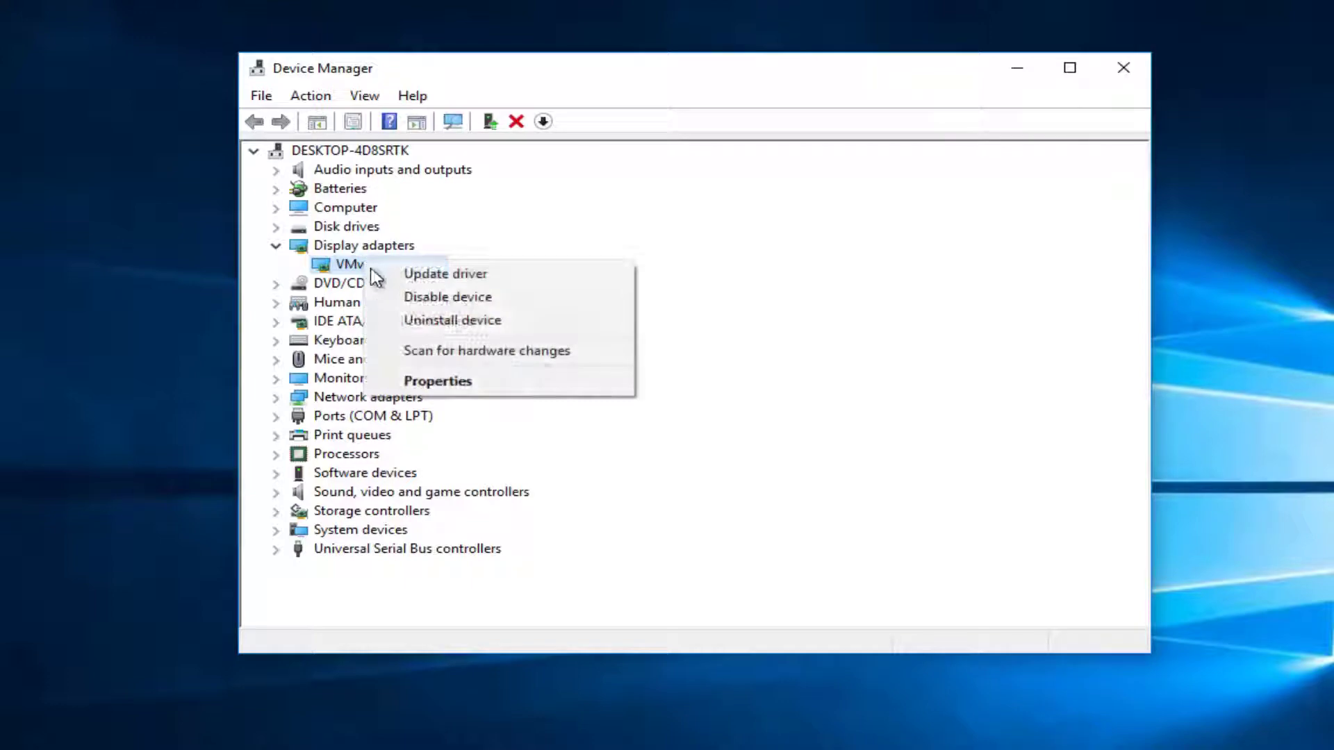
left_click(411, 380)
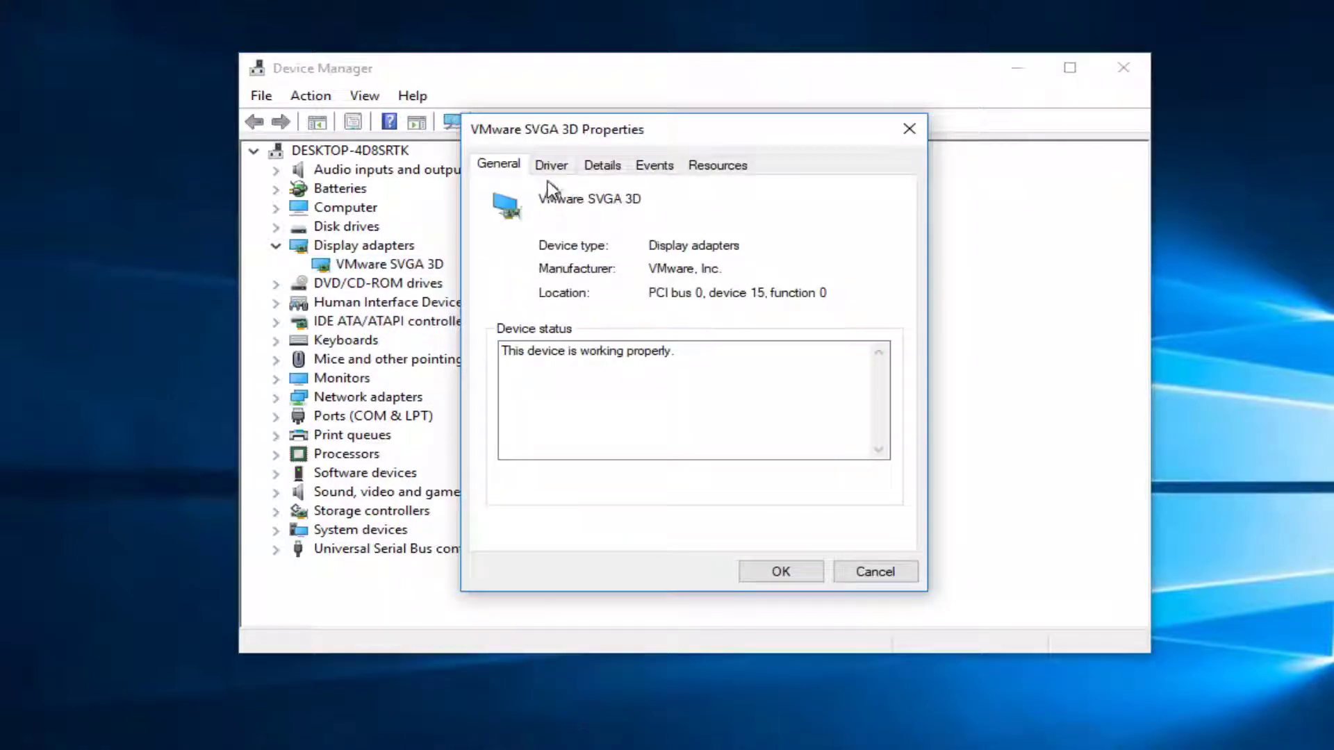
left_click(551, 173)
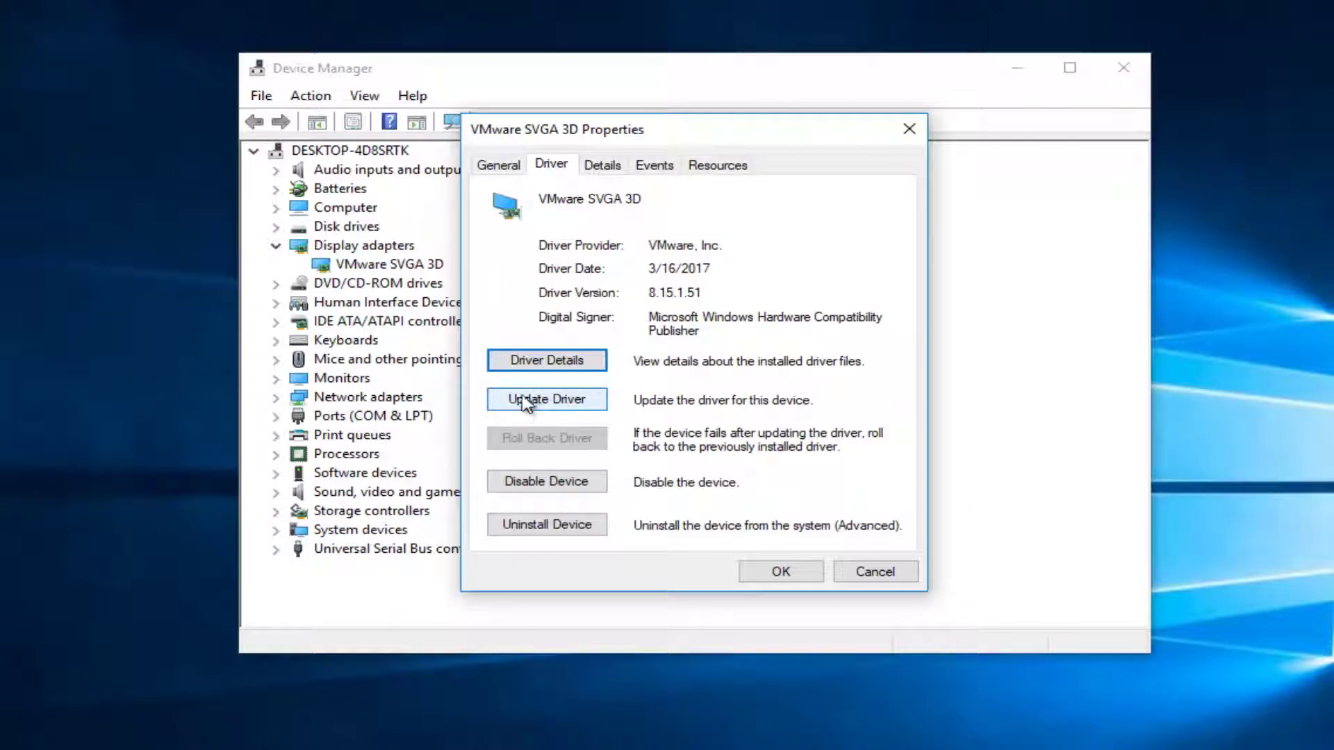
left_click(585, 403)
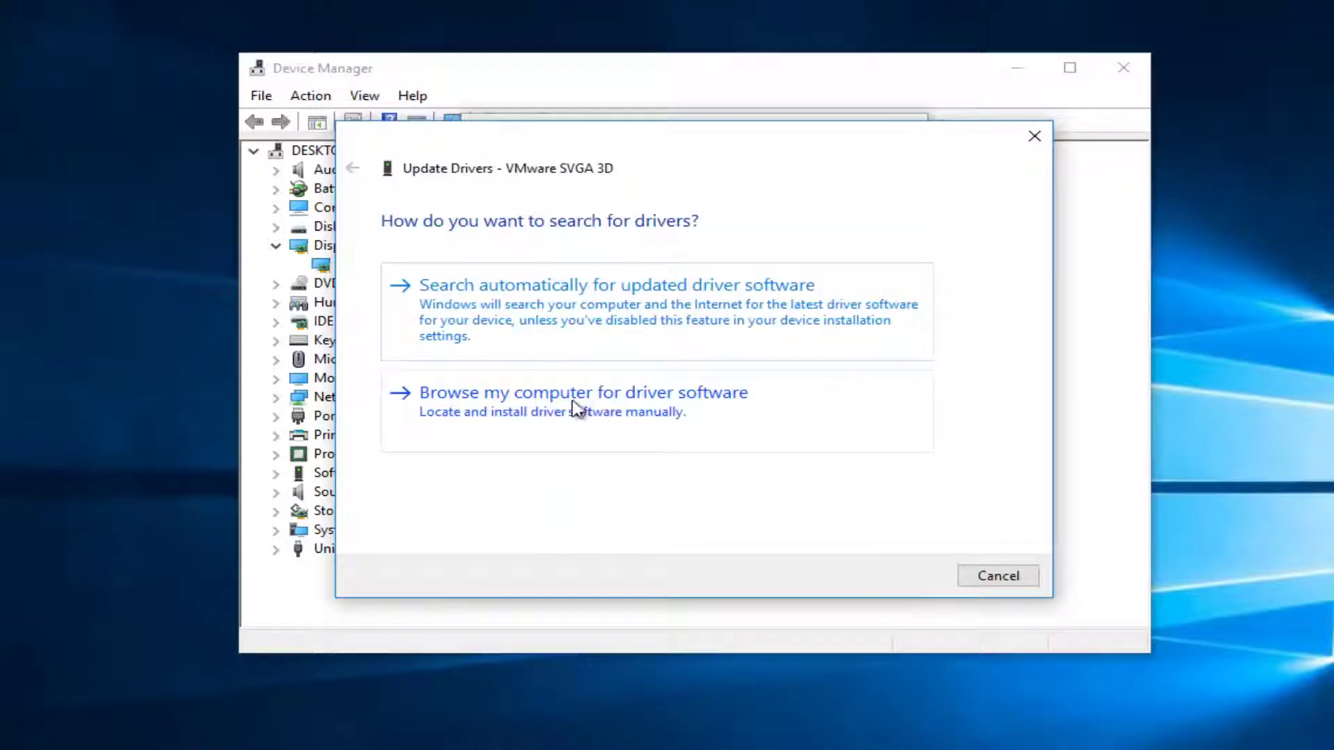
Search automatically and via Windows Update for a newer VMware SVGA 3D driver, then close Settings.
left_click(537, 321)
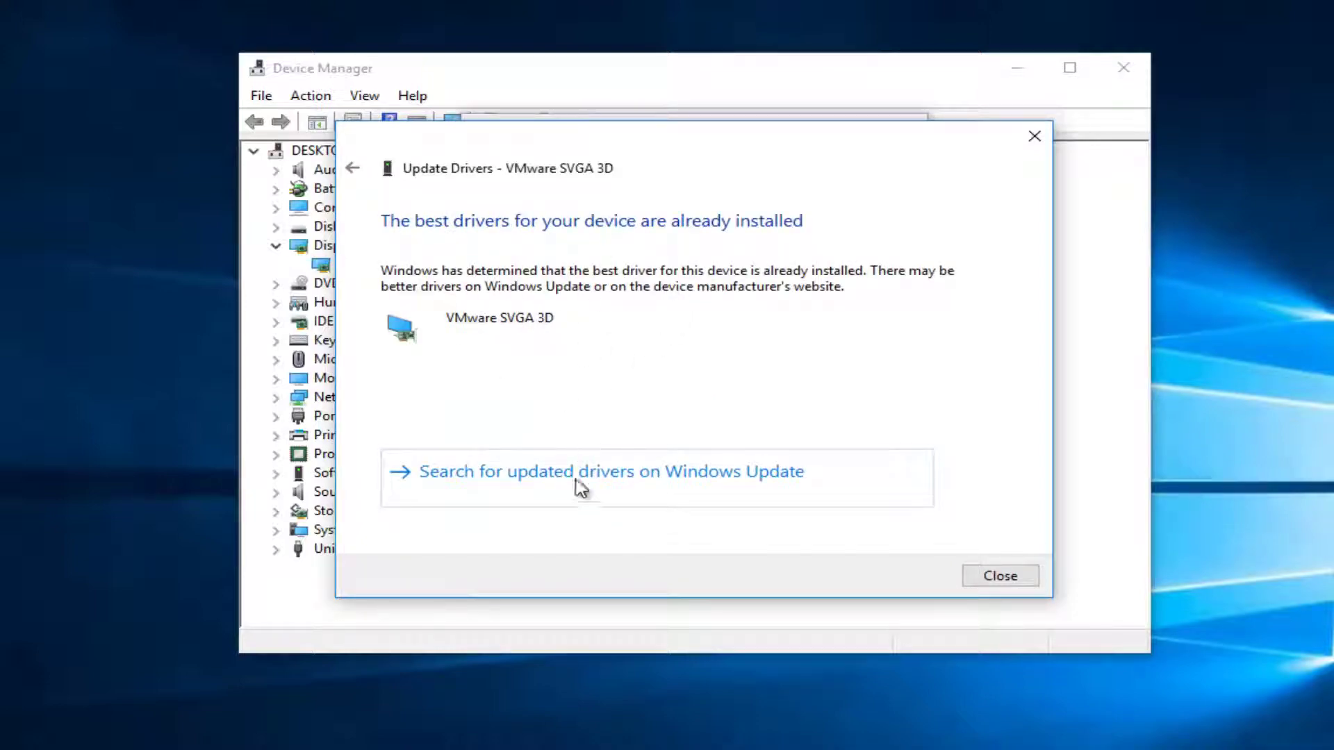
left_click(528, 480)
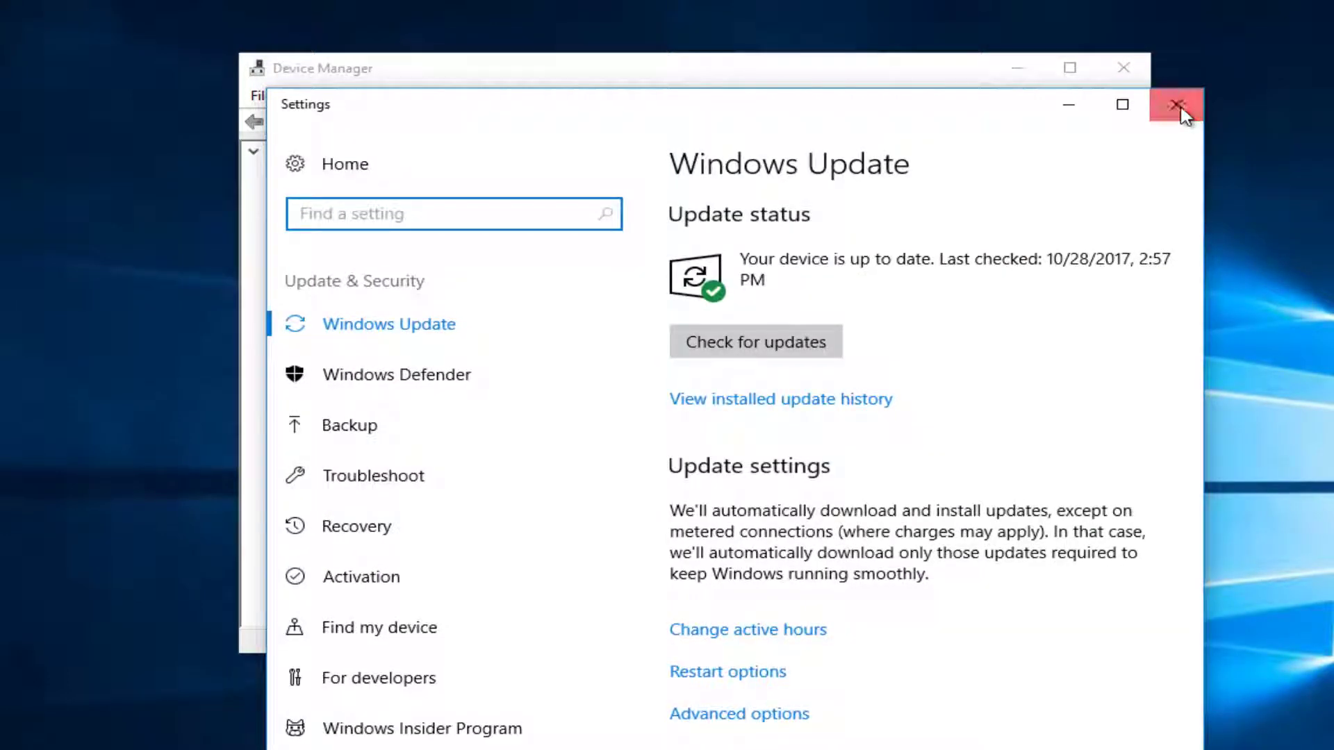
left_click(1177, 106)
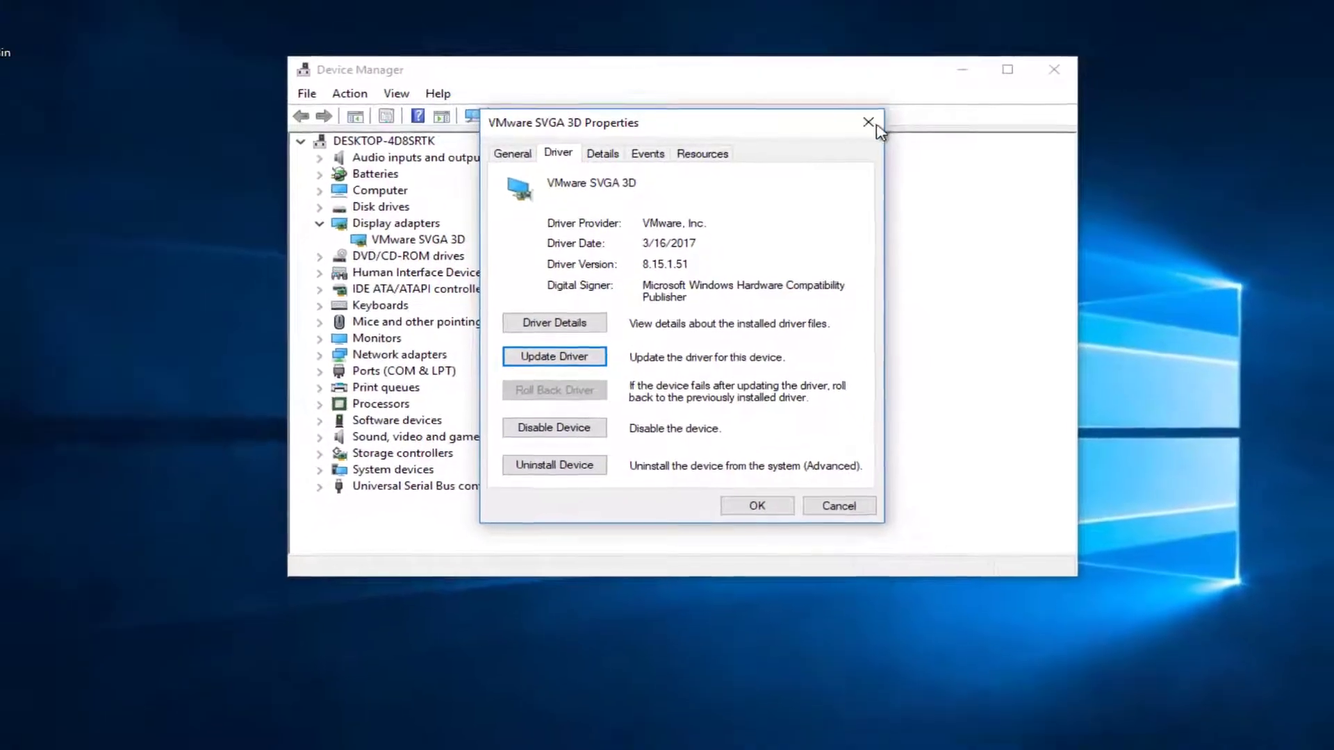
Close the VMware SVGA 3D Properties dialog and launch Firefox from the taskbar.
left_click(868, 123)
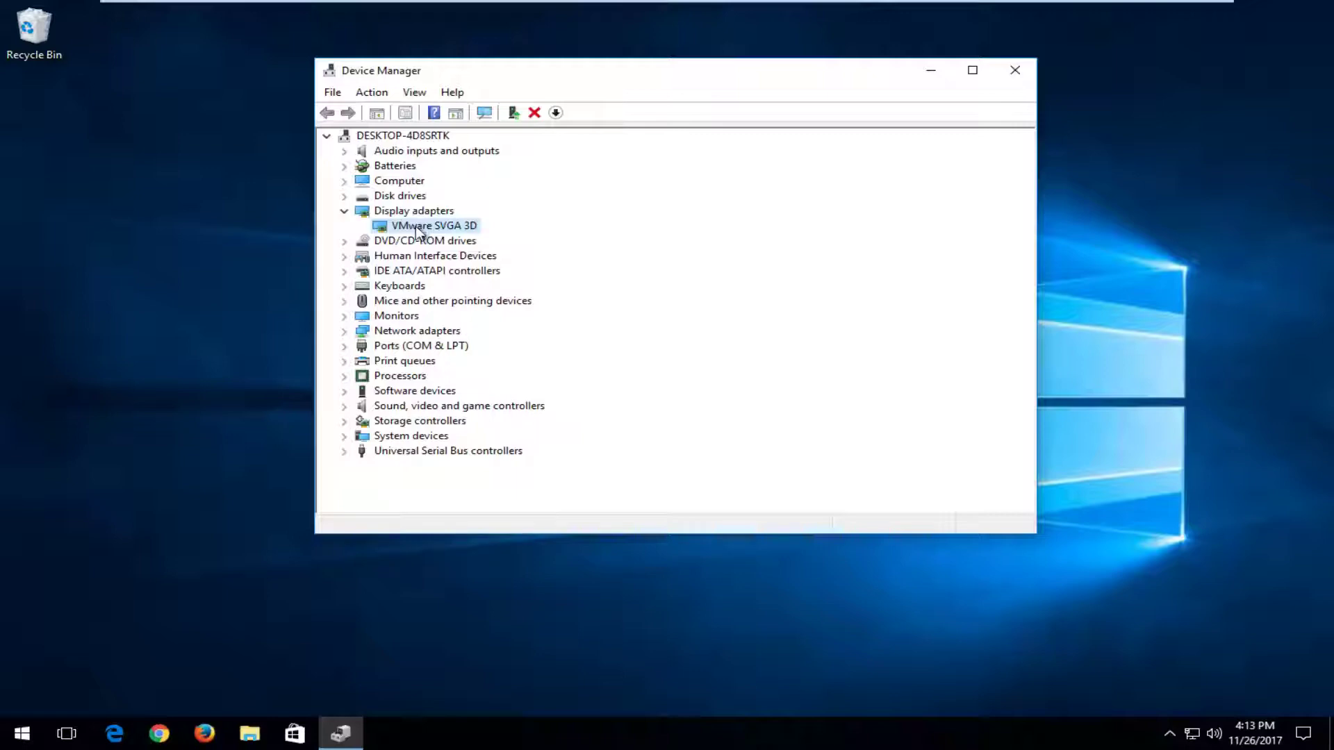
left_click(203, 733)
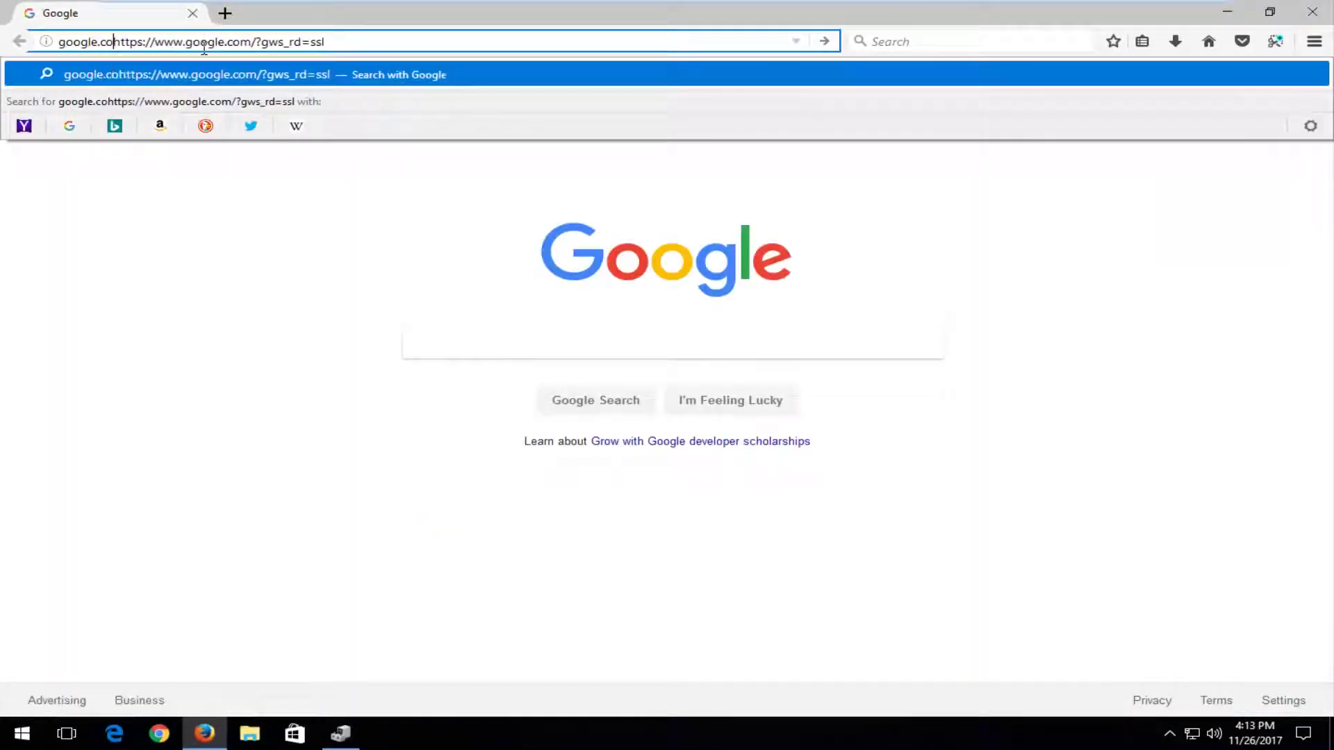
Load google.co and search for 'nvidia display adapter download'.
key("ctrl+a")
type("google.co")
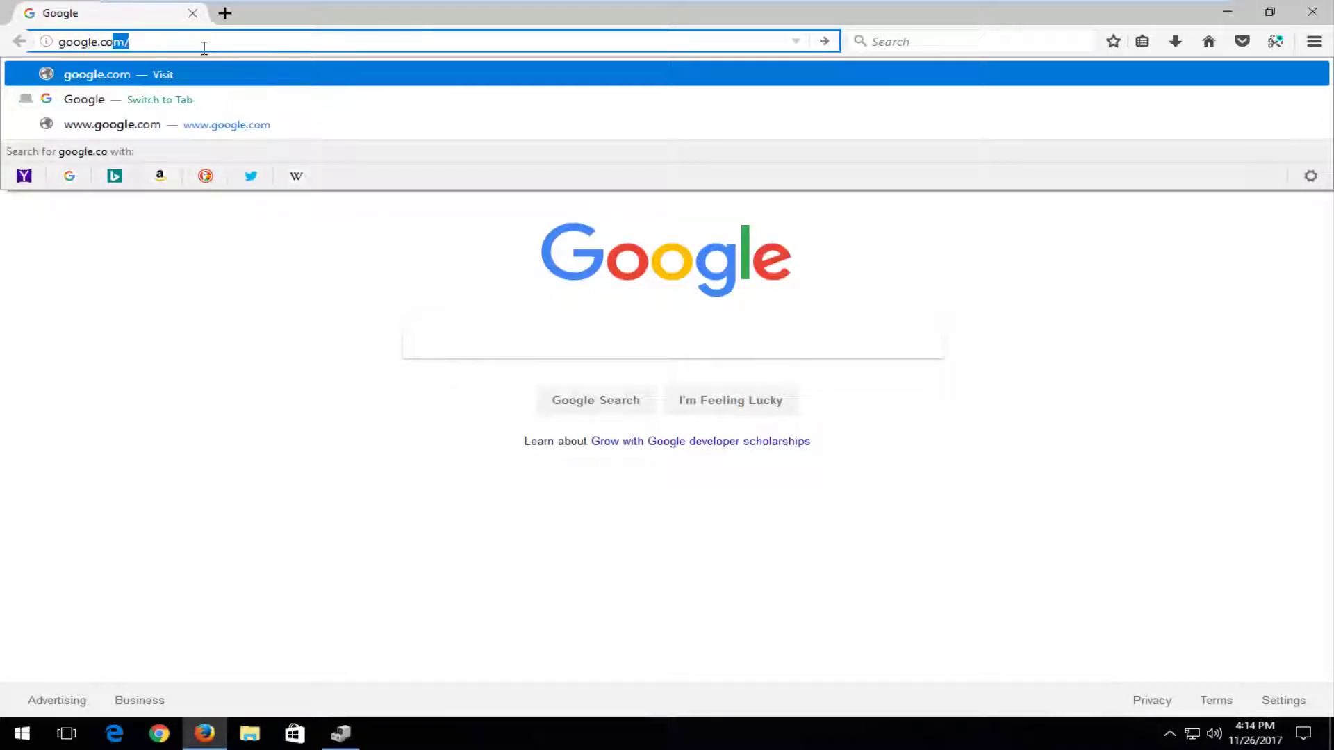
key("Return")
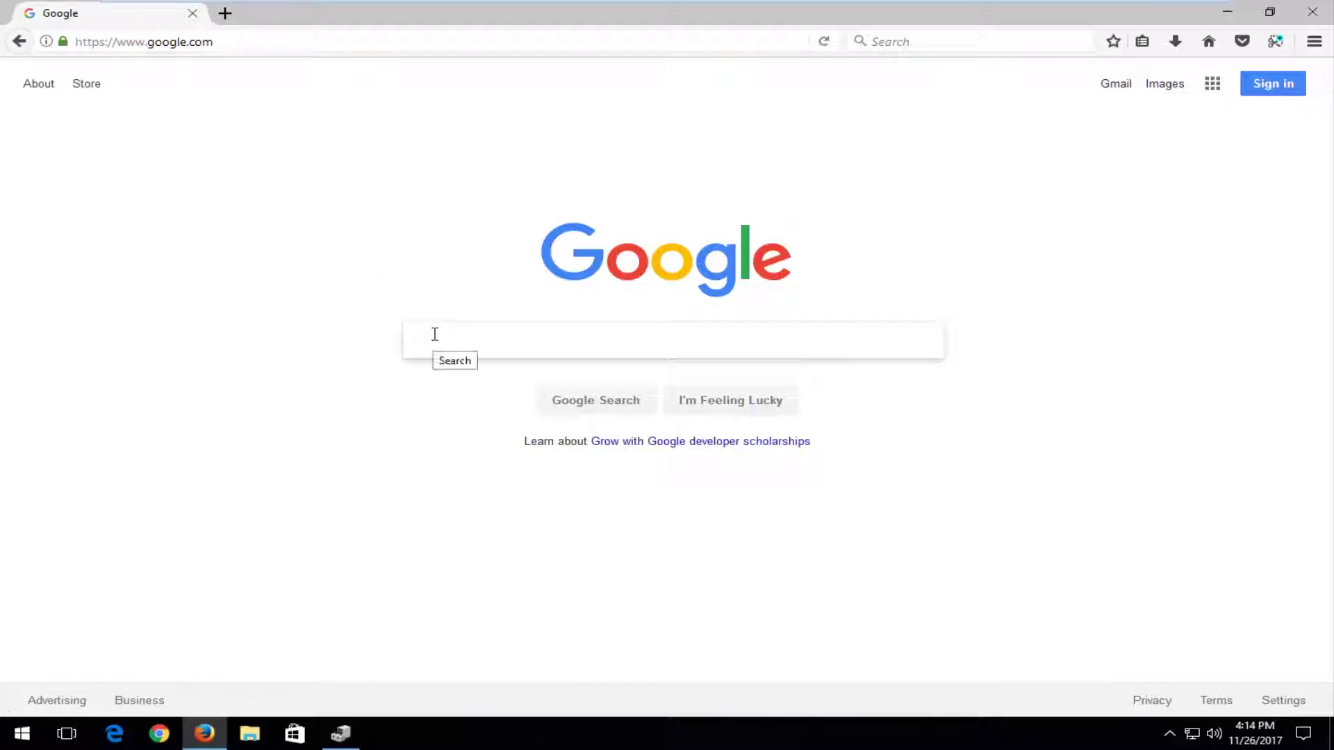
type("nvidia display adapter ")
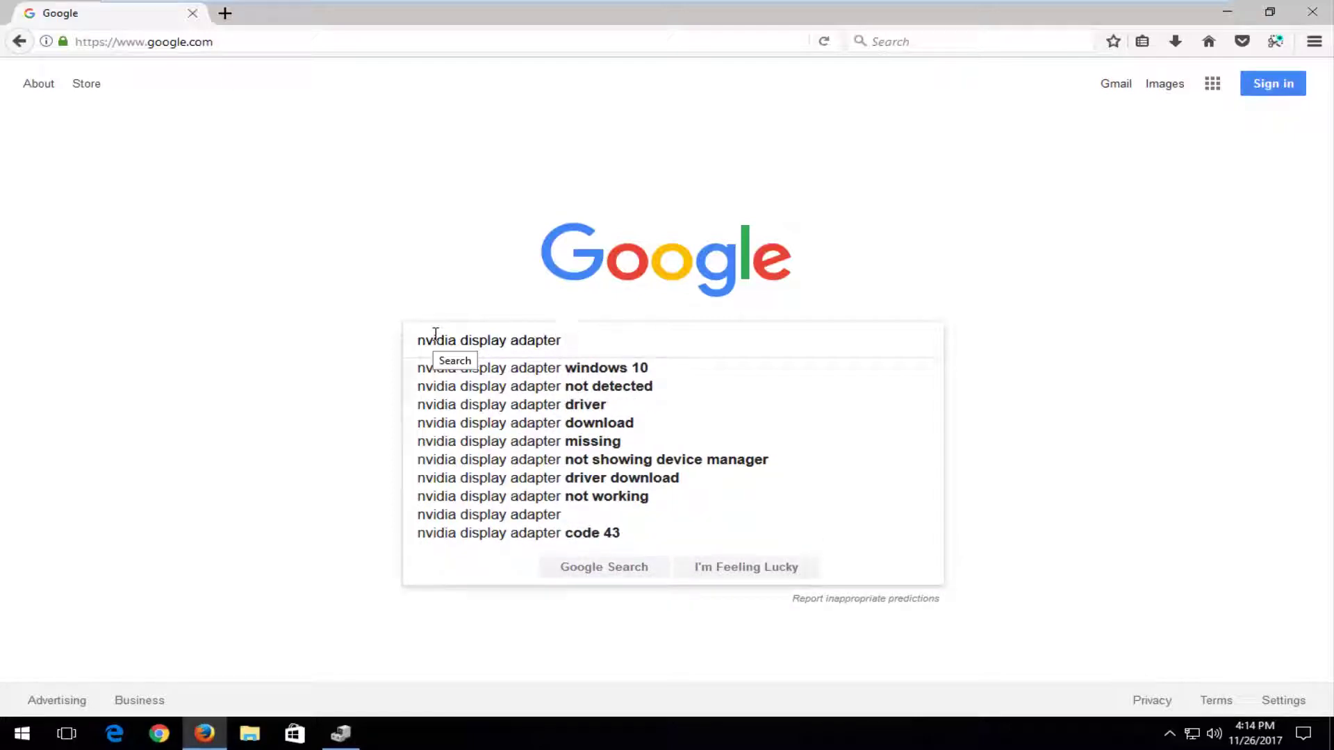
type("download")
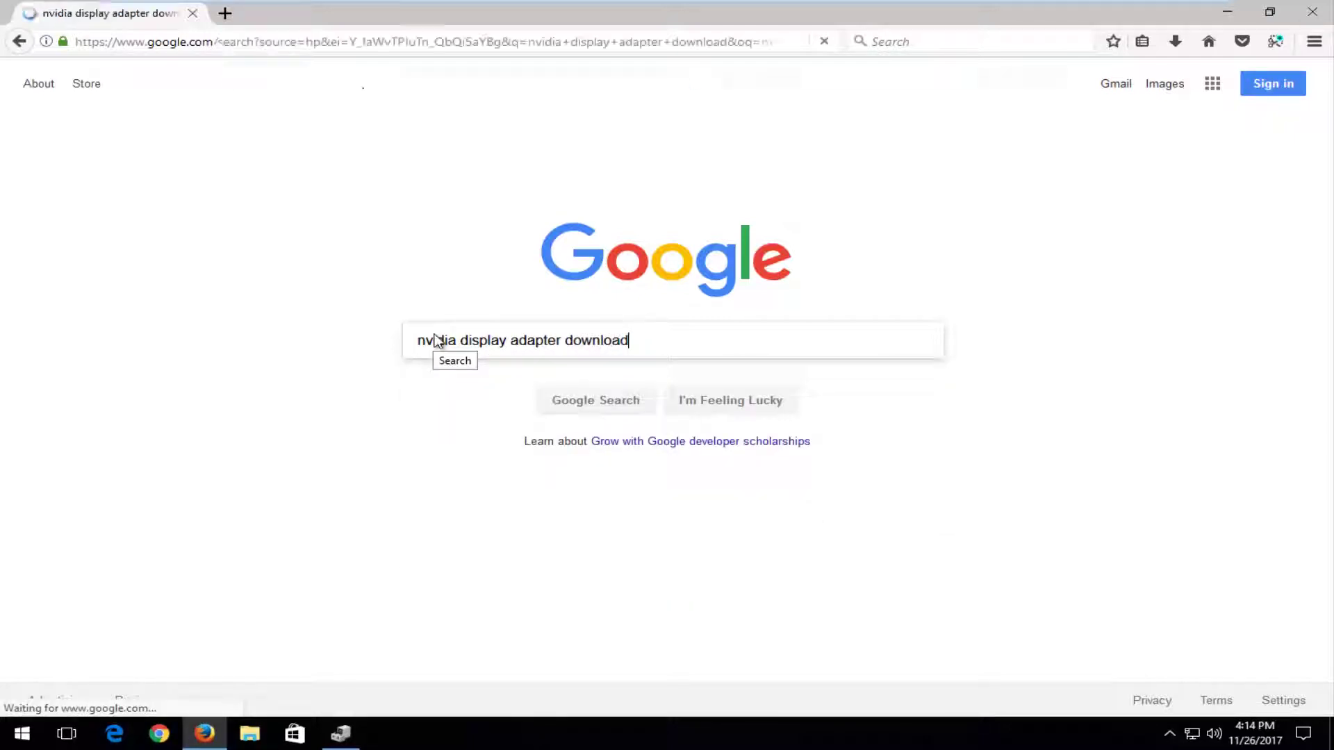
key("Return")
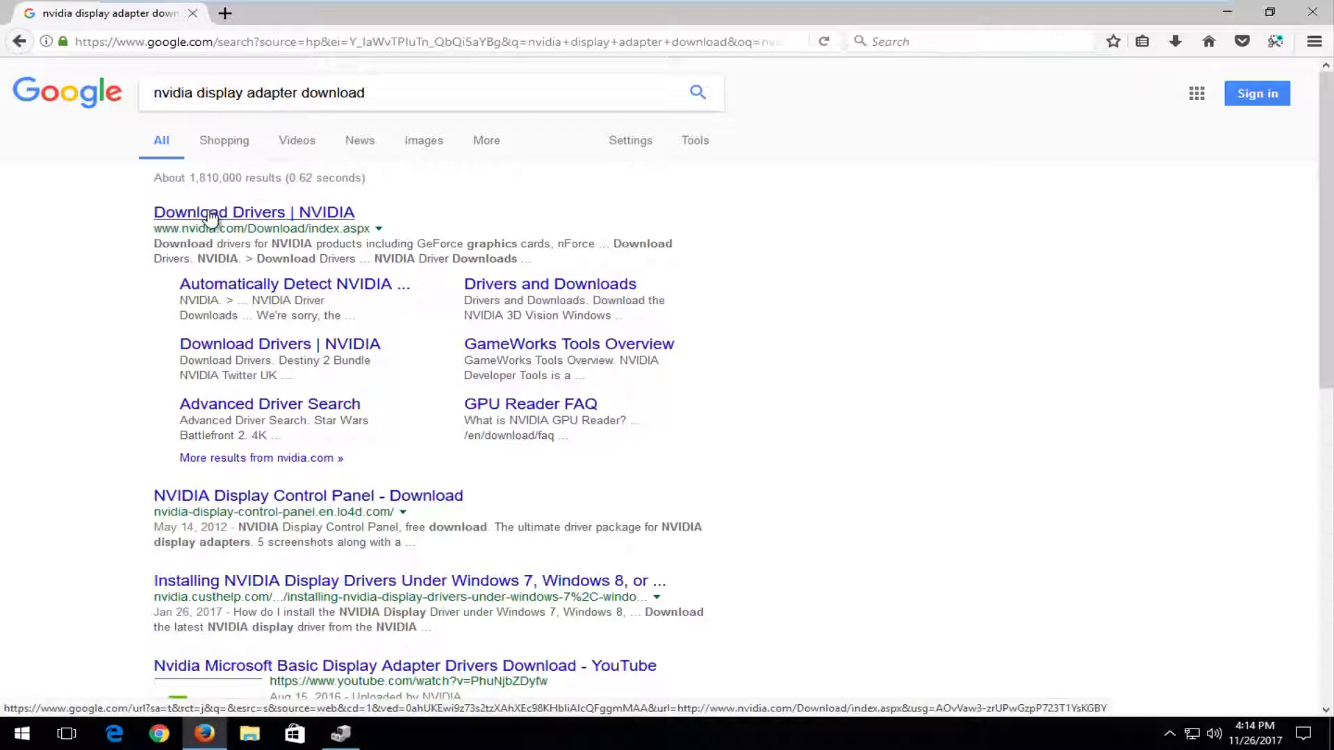
Open NVIDIA's Download Drivers result and its automatic Graphics Drivers detection (Smart Scan) page.
left_click(212, 215)
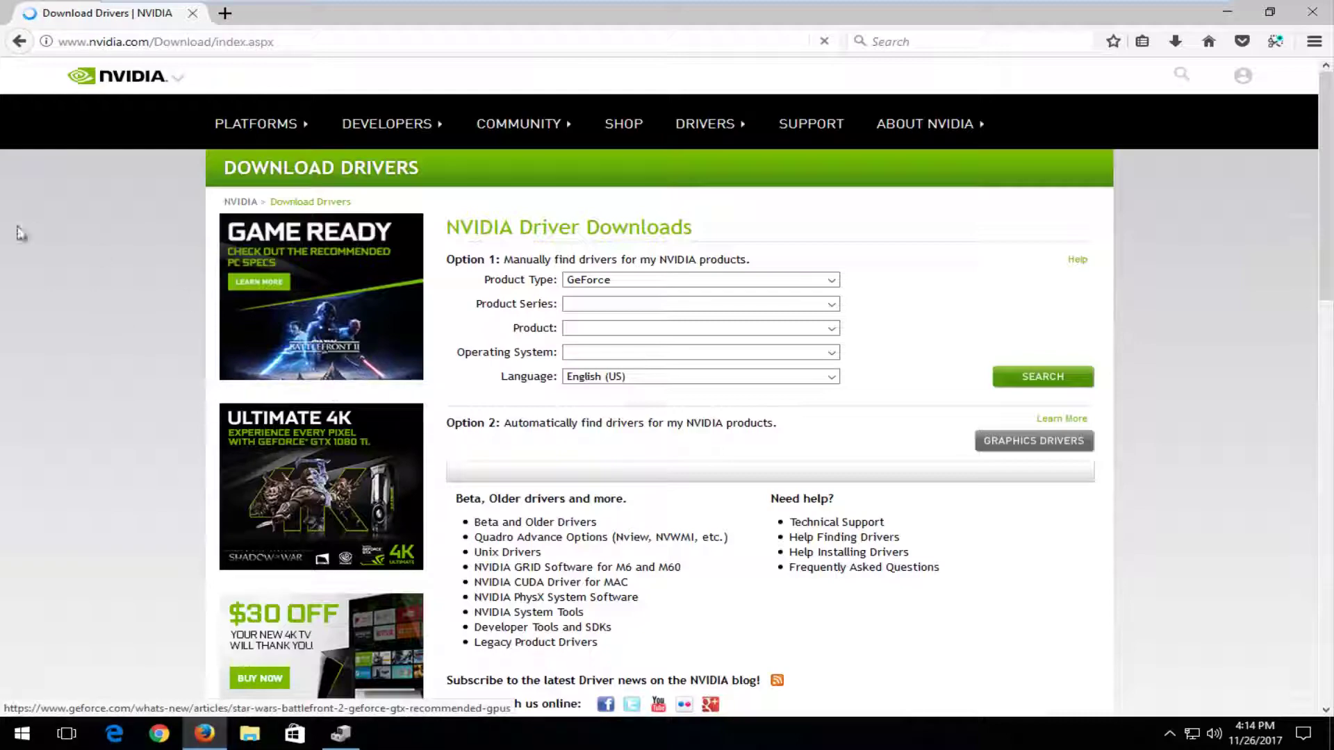
scroll(595, 345, "down", 4)
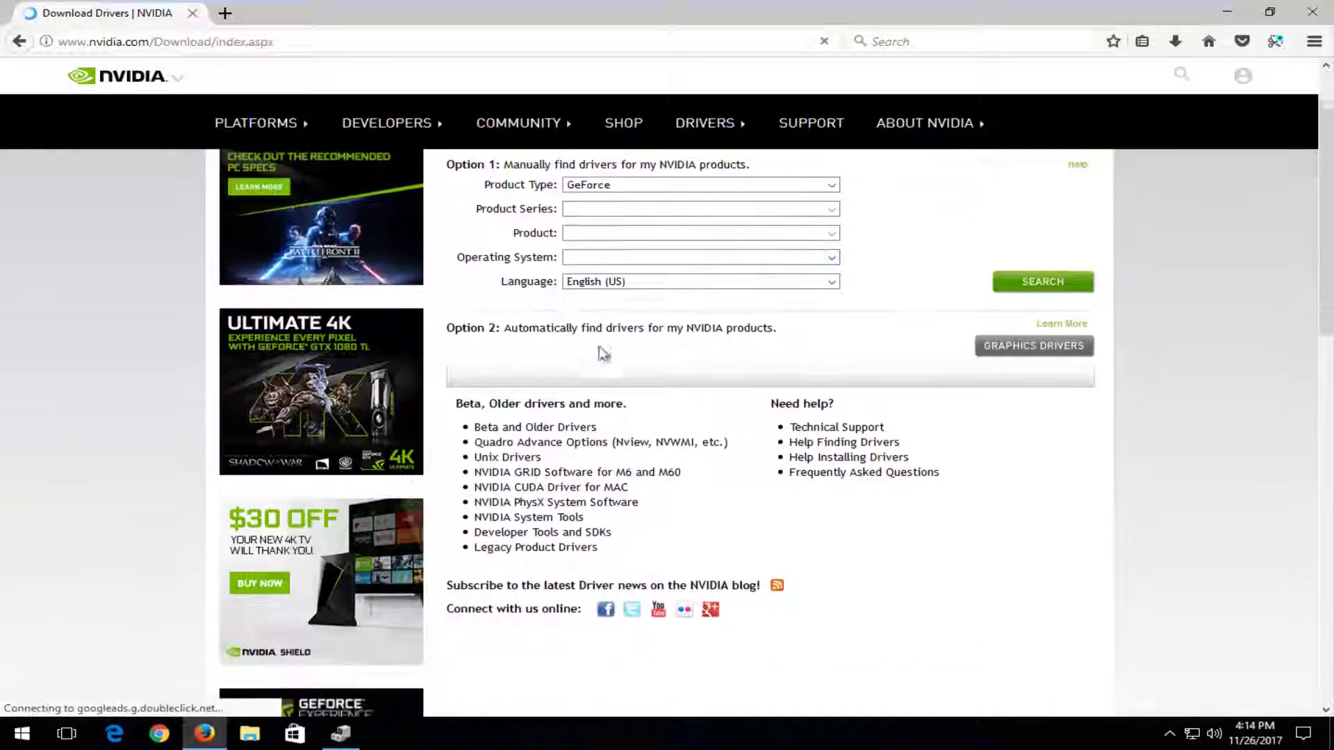
scroll(840, 357, "up", 4)
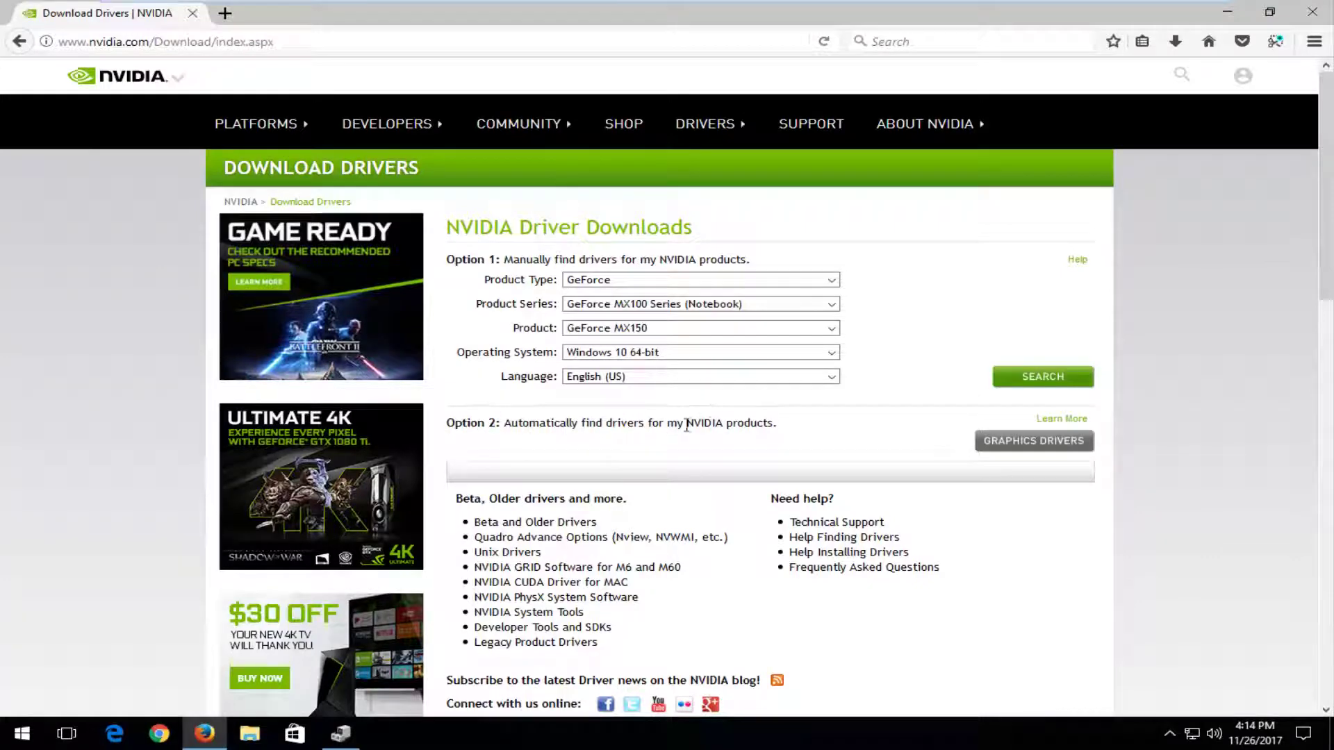
left_click(1030, 447)
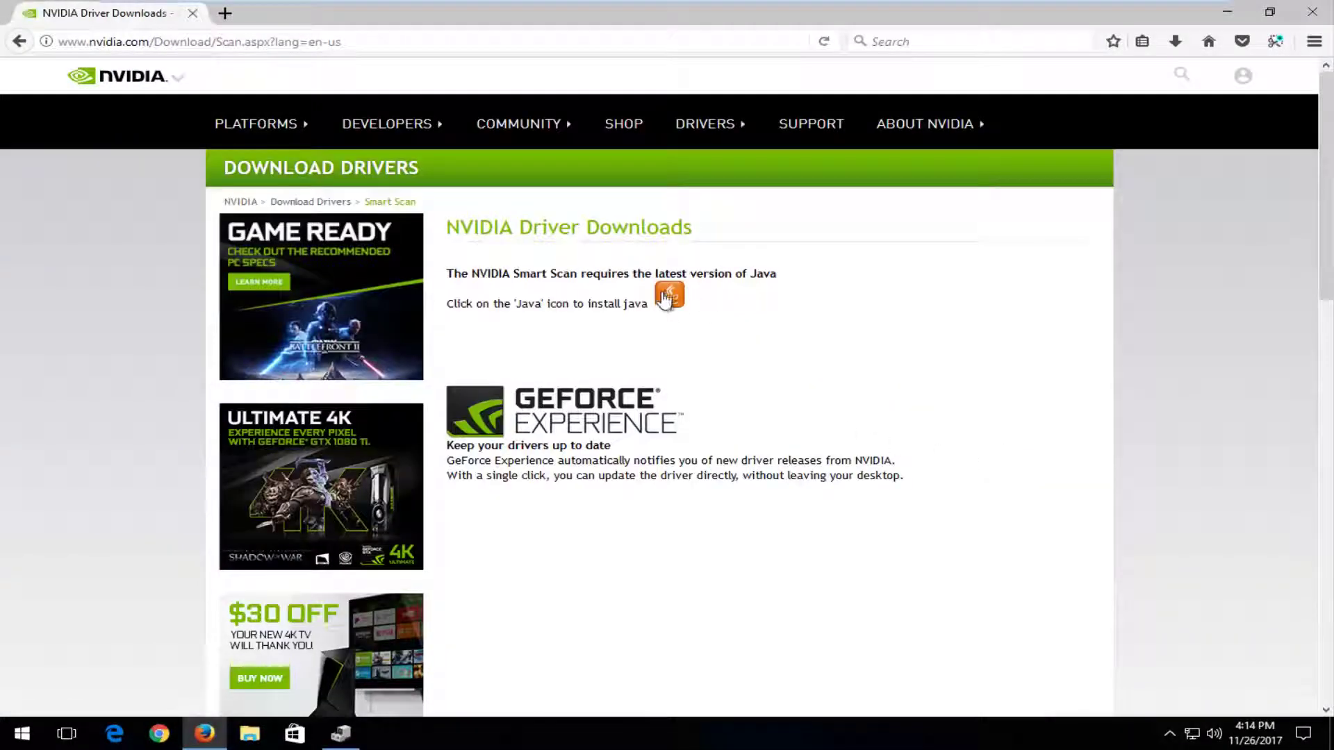
left_click(246, 40)
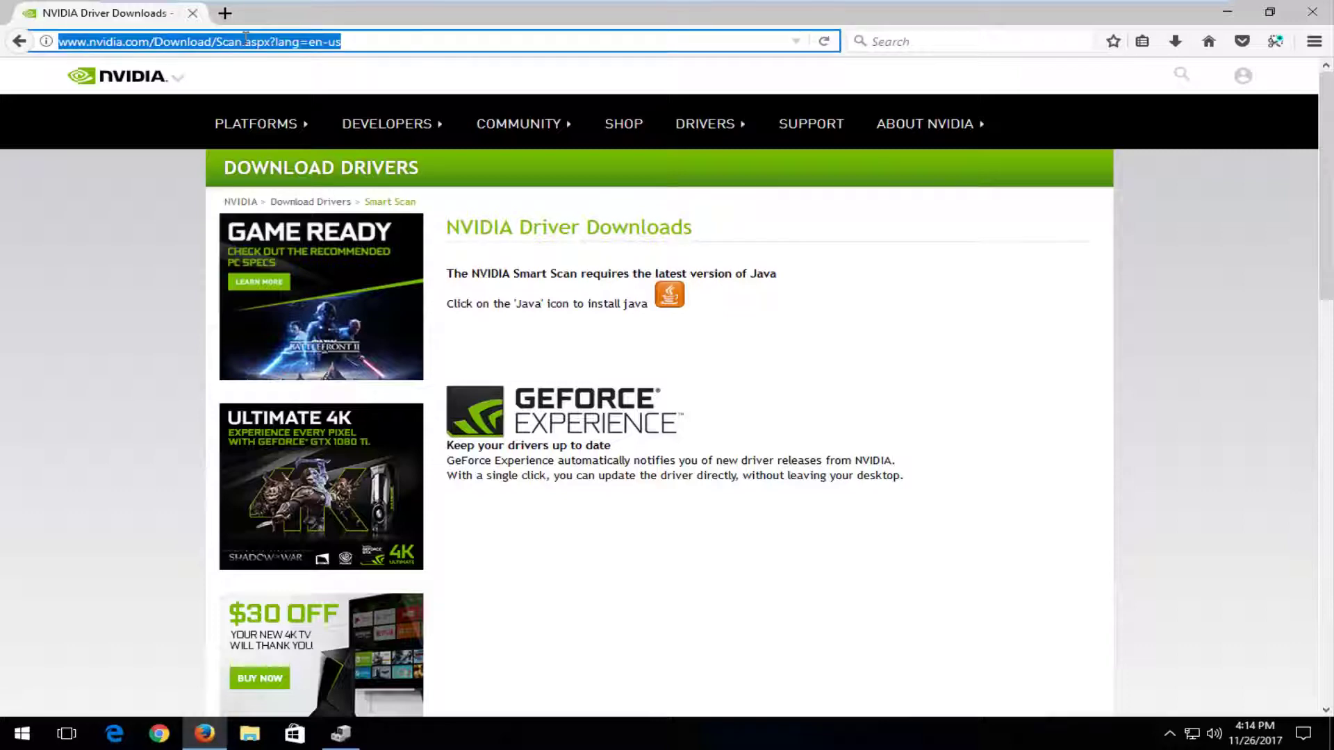
Search for 'amd drivers' and browse AMD's Download Drivers page.
type("amd drivers")
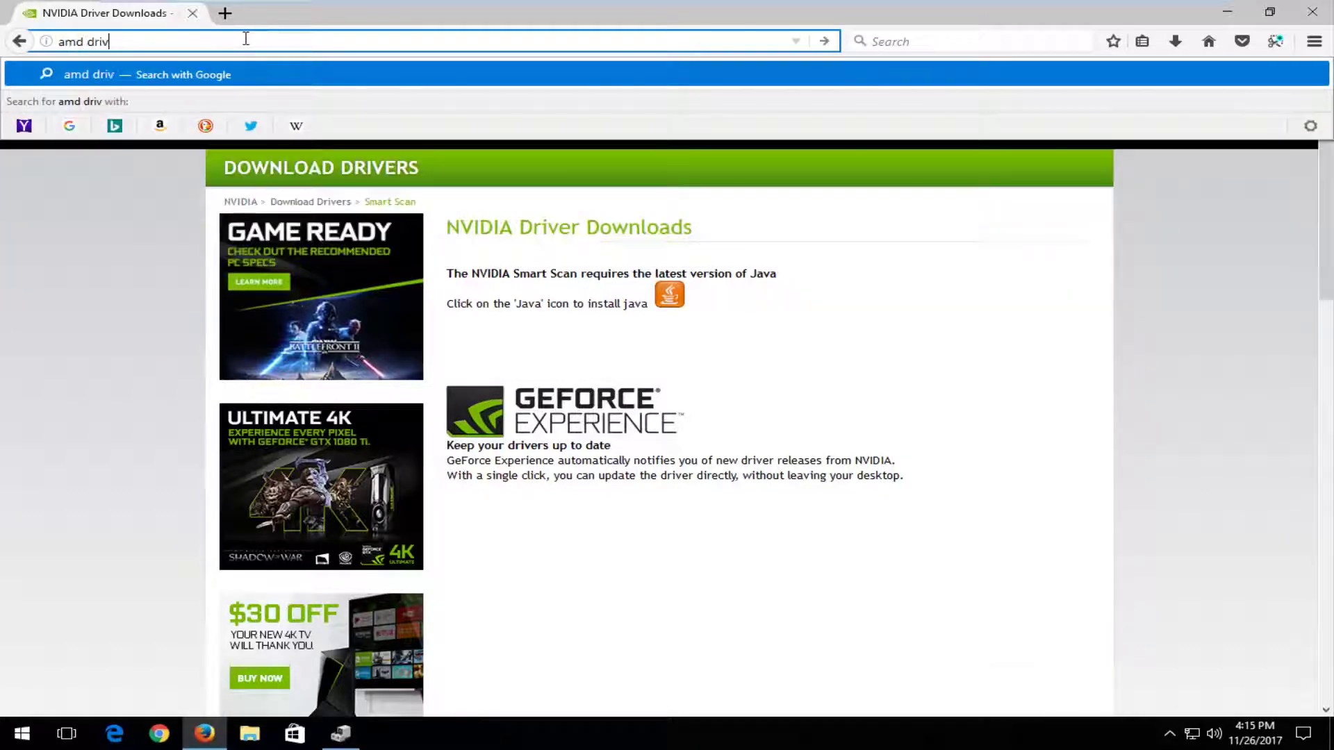
key("Return")
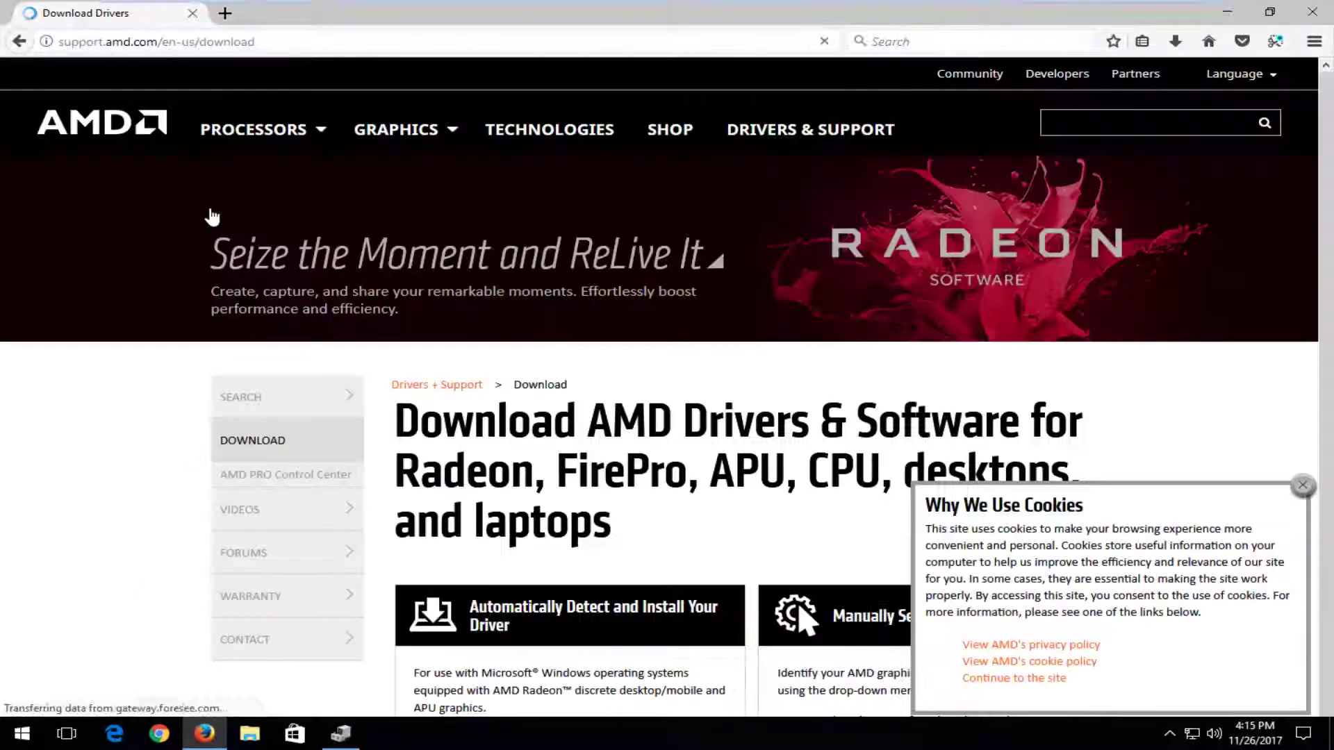
scroll(547, 437, "down", 3)
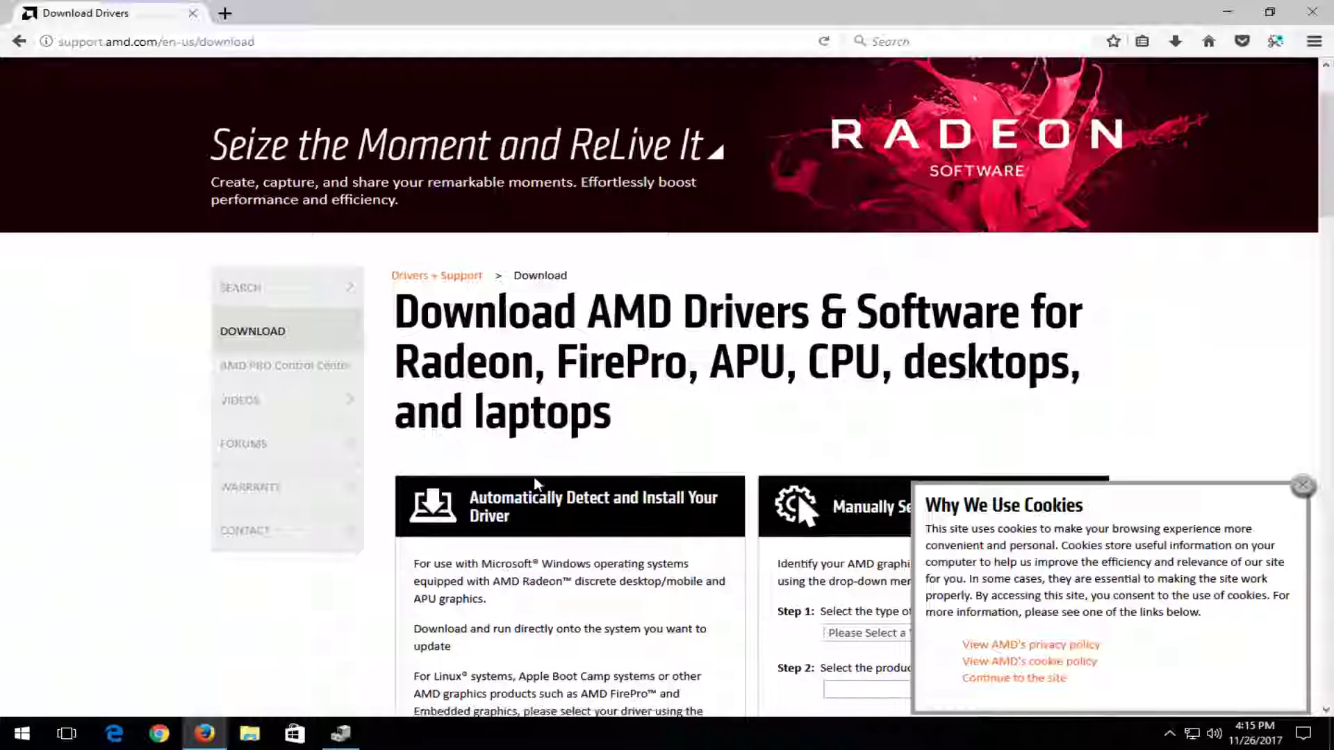
scroll(539, 495, "down", 5)
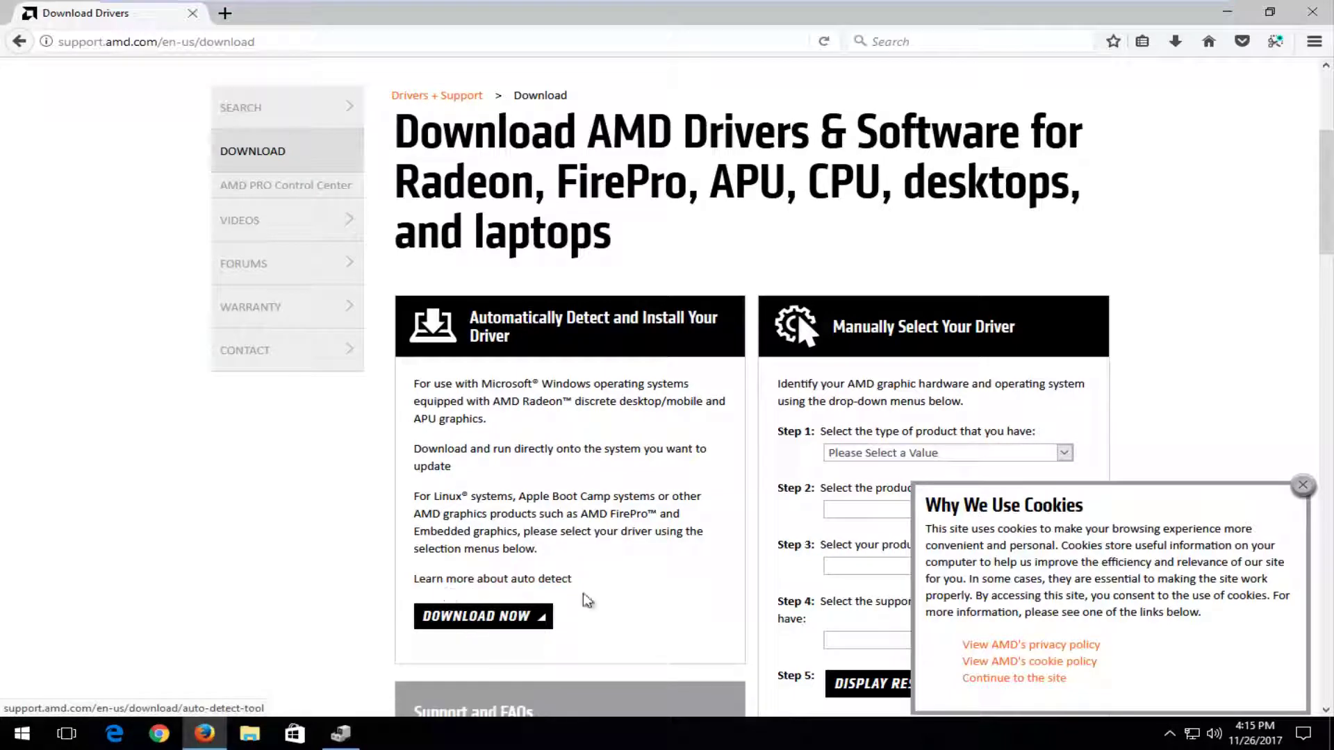
Close Firefox and collapse the Display adapters category in Device Manager.
left_click(1313, 12)
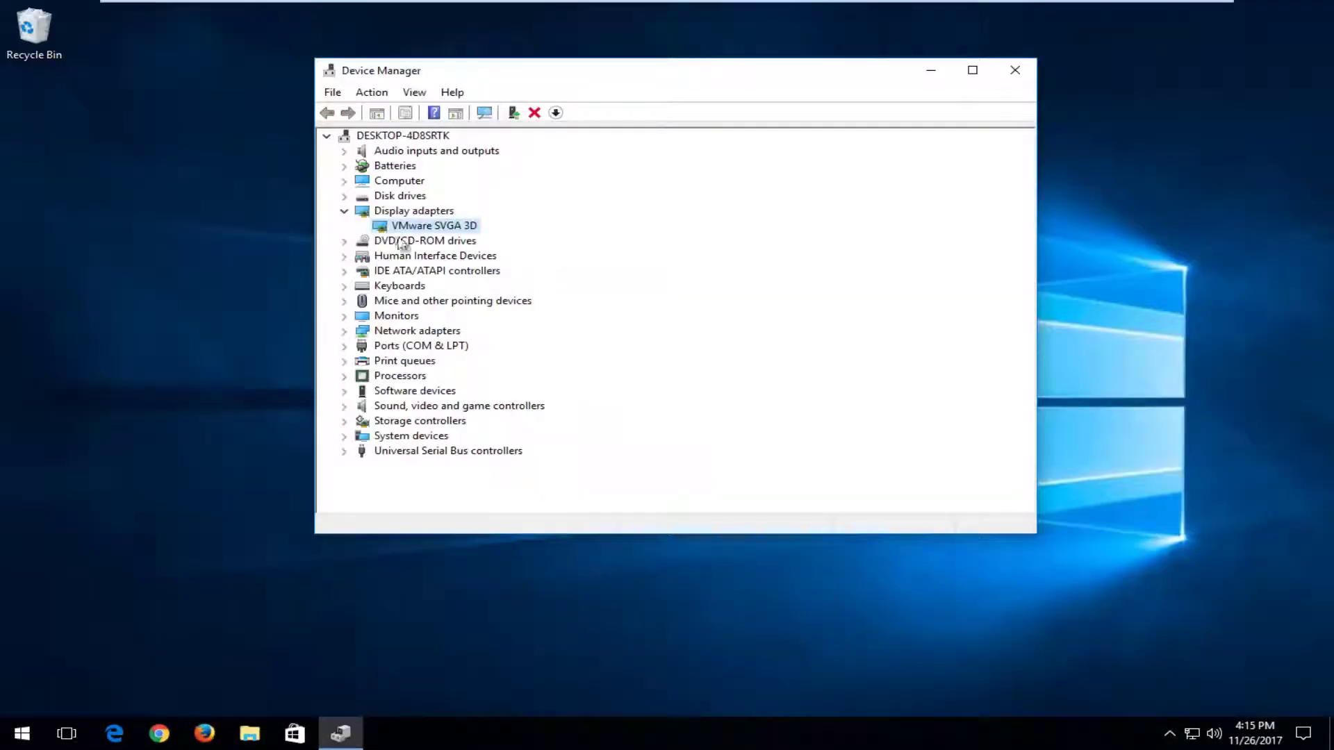
left_click(344, 211)
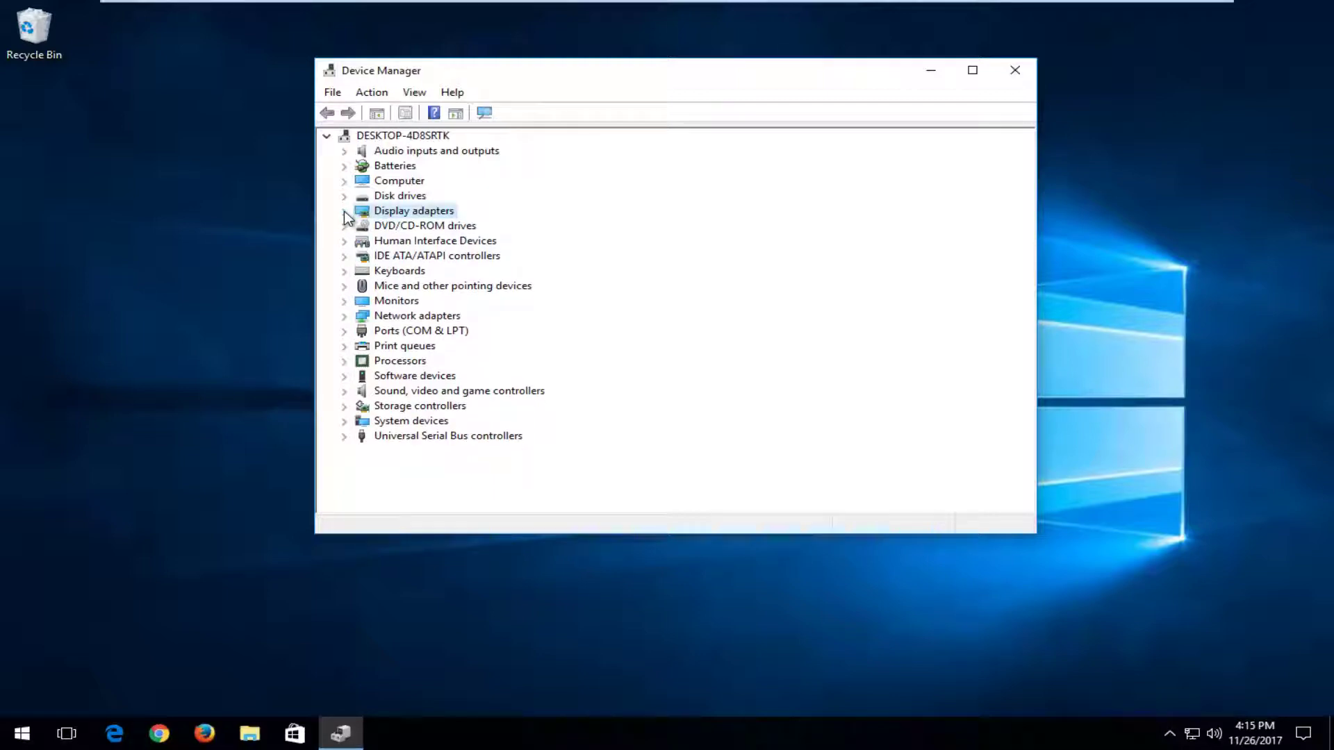